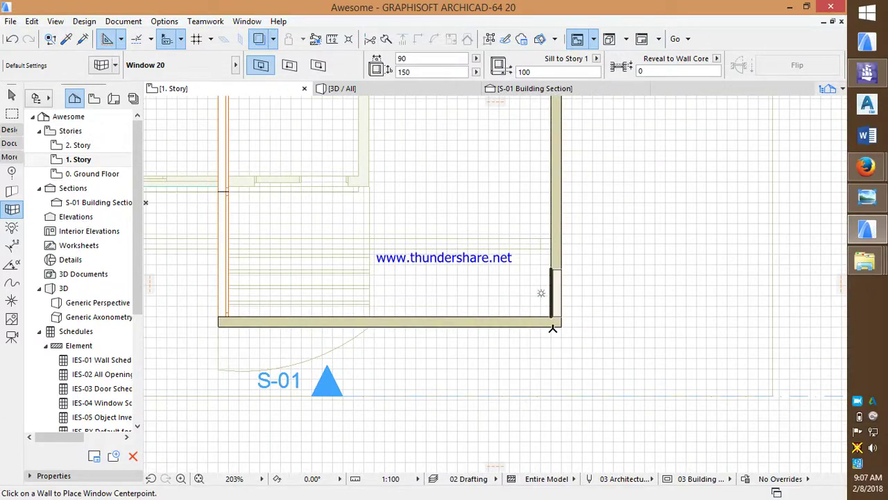
scroll(552, 321, "up", 3)
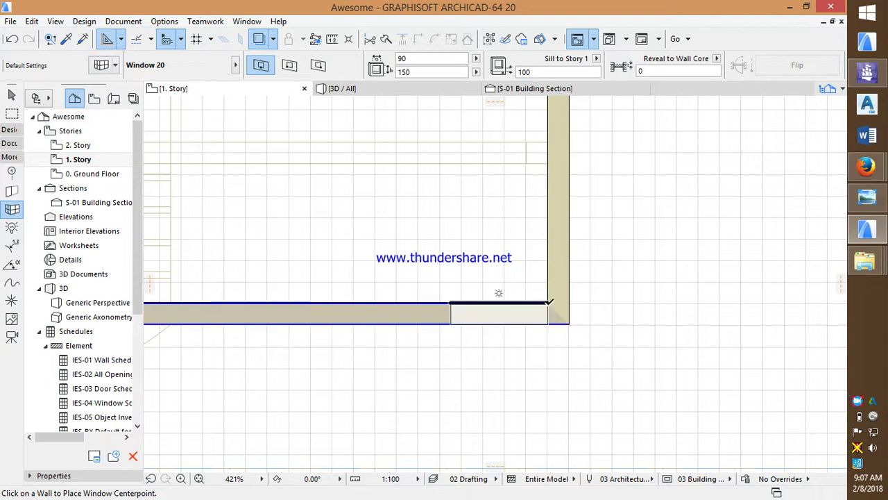
Cancel the pending window placement and zoom the 1. Story plan back to the bare wall corner
key("Escape")
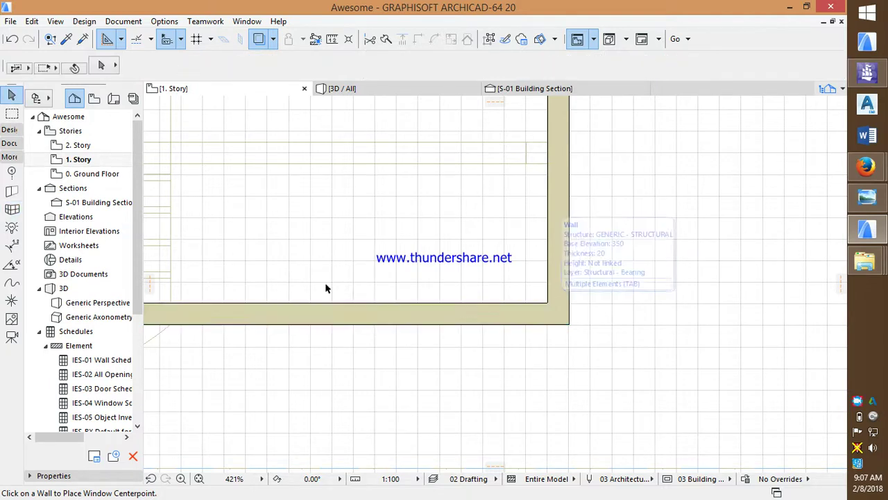
scroll(346, 282, "down", 5)
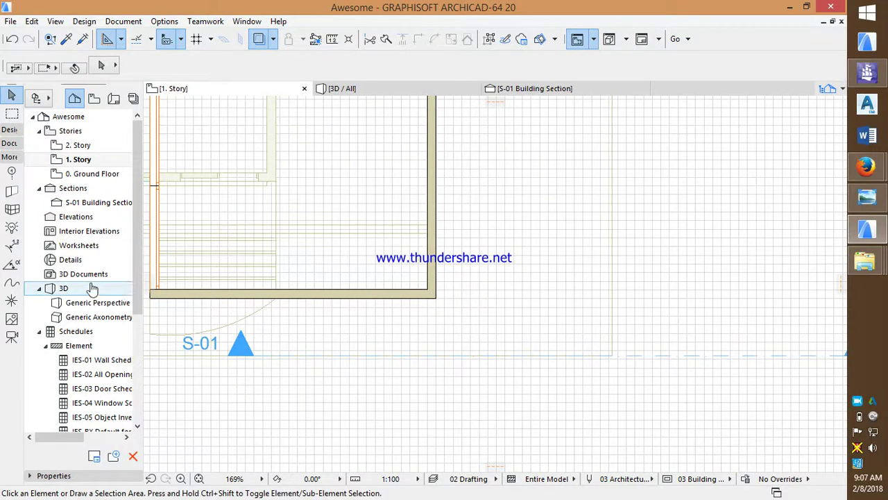
scroll(433, 292, "down", 3)
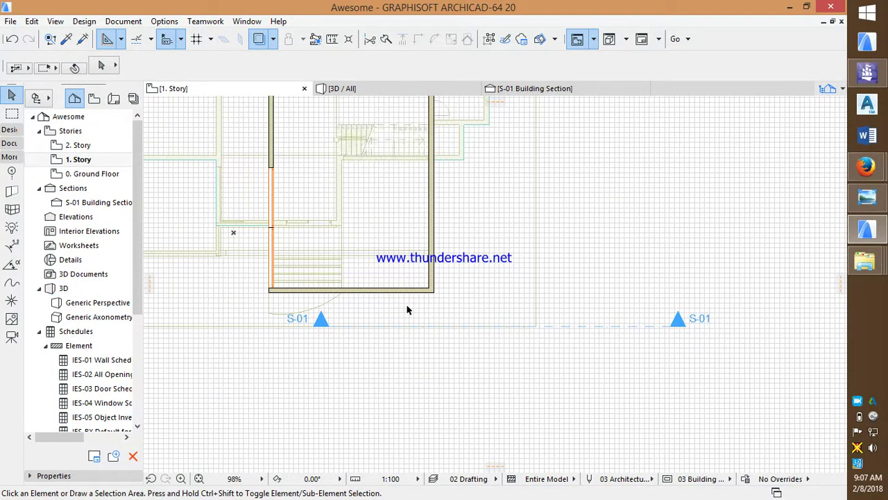
scroll(305, 292, "up", 4)
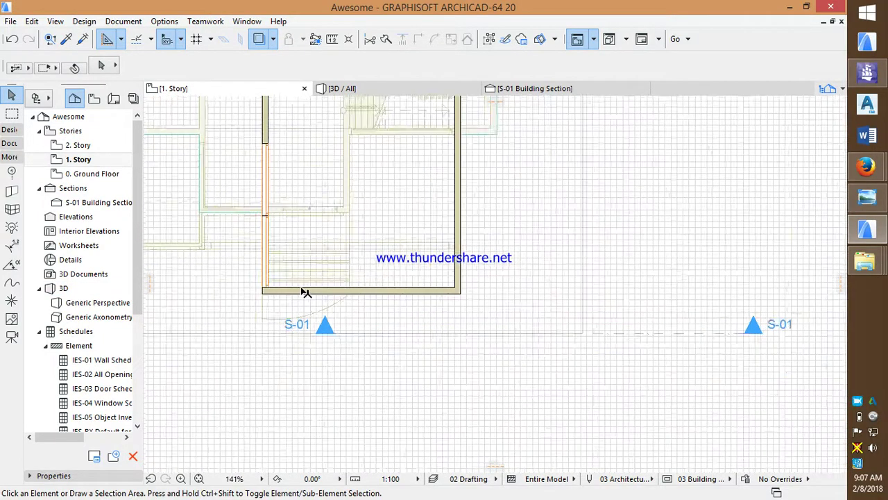
left_click(12, 212)
Arm the Corner-Window tool with Window 20 and expand the Toolbox's design, documentation and other tool groups
double_click(12, 211)
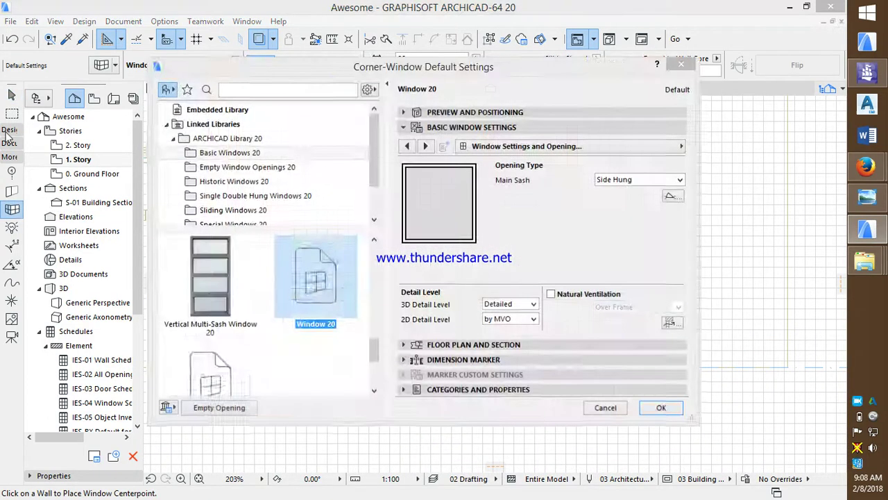
key("Return")
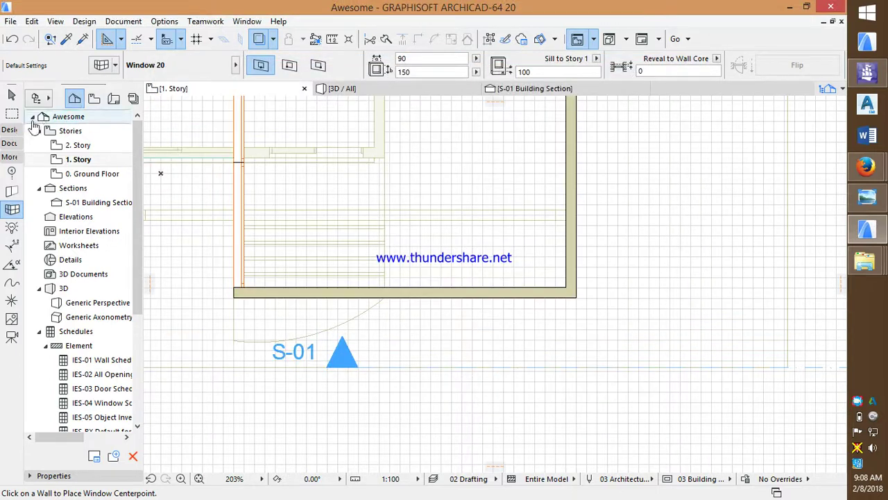
left_click(9, 129)
left_click(8, 143)
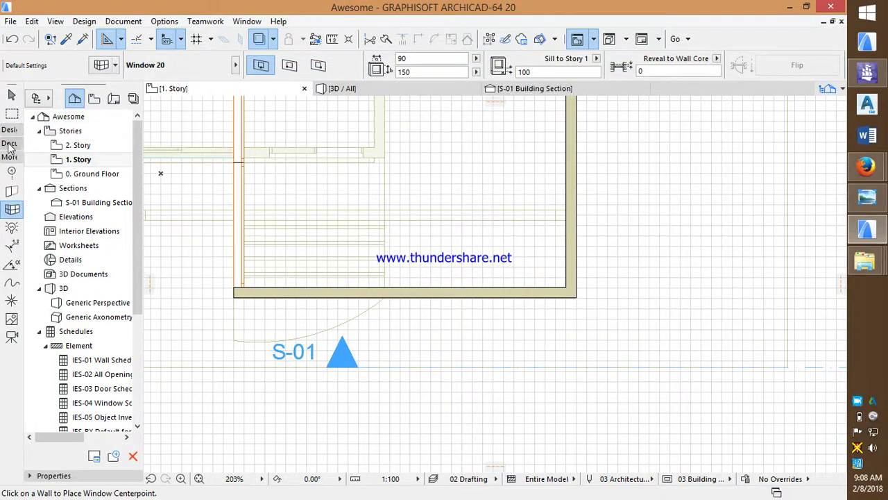
left_click(9, 143)
left_click(11, 143)
left_click(9, 131)
left_click(10, 131)
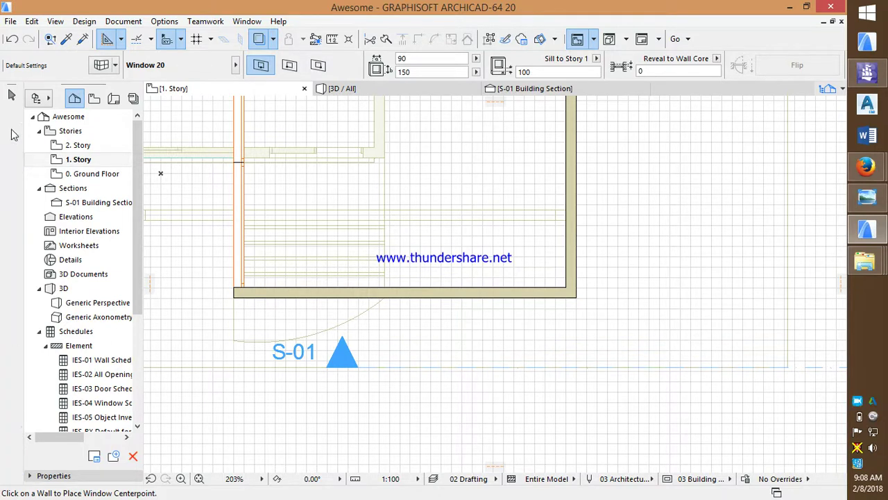
left_click(9, 143)
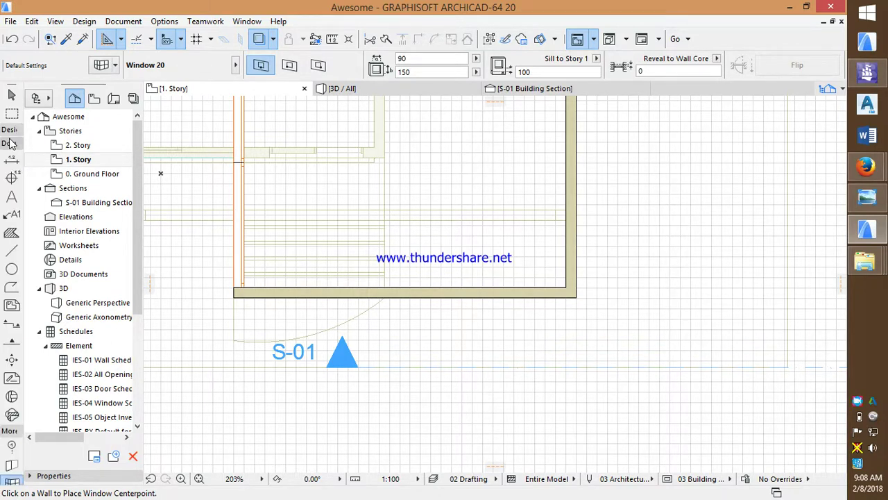
left_click(10, 146)
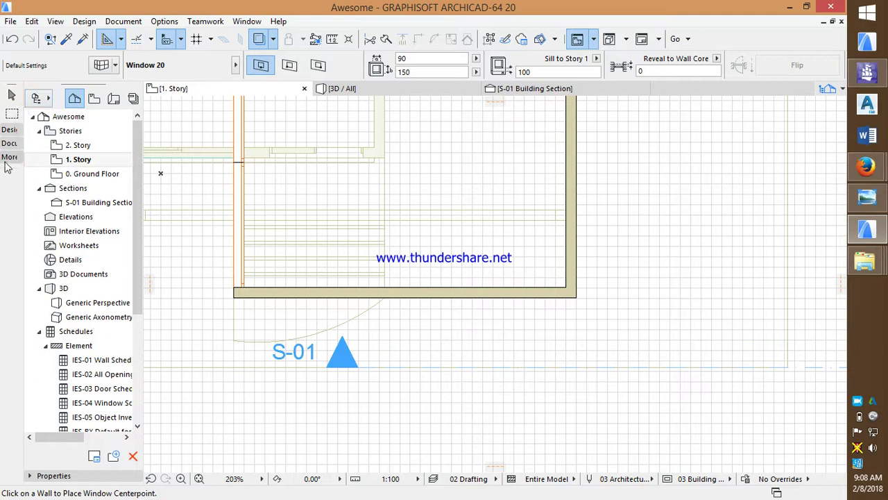
left_click(7, 157)
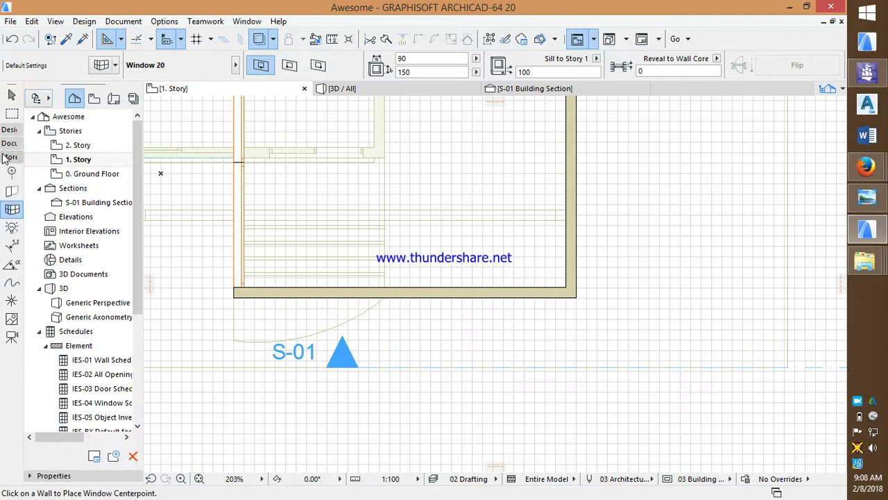
double_click(12, 211)
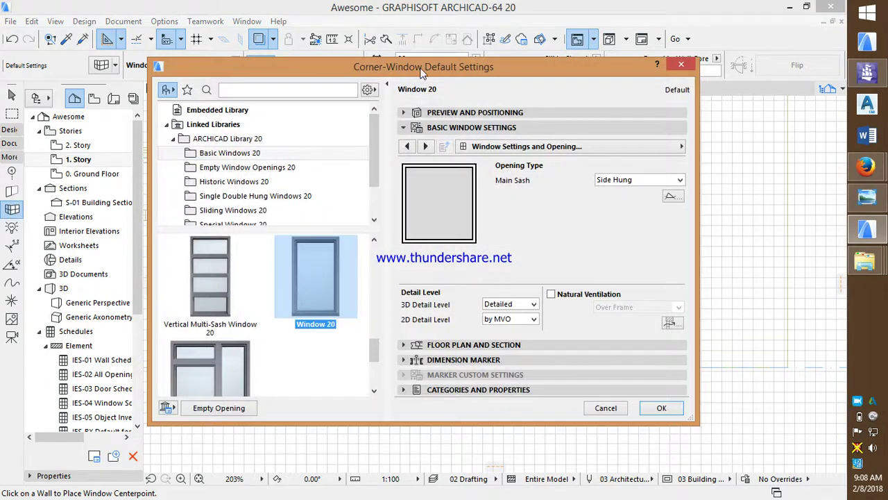
Raise the settings dialog and check Window 20's 90 width, 150 height and 100 sill in Preview and Positioning
left_click_drag(424, 73, 422, 52)
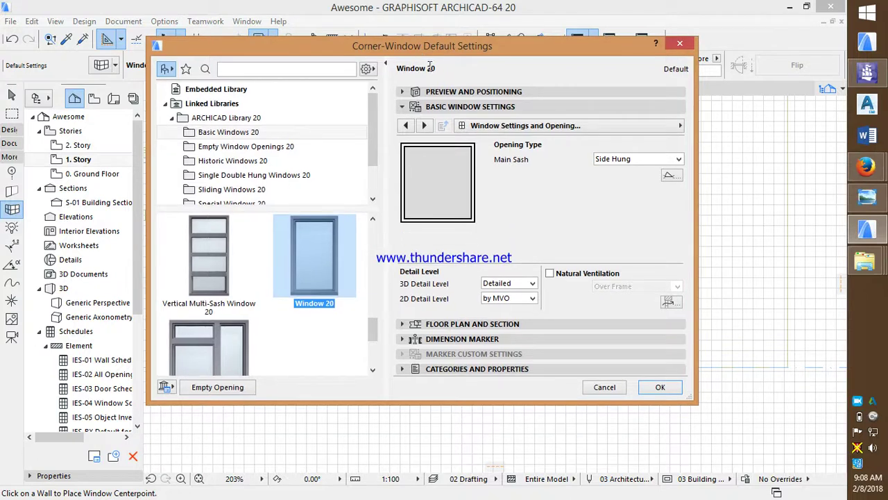
left_click(472, 92)
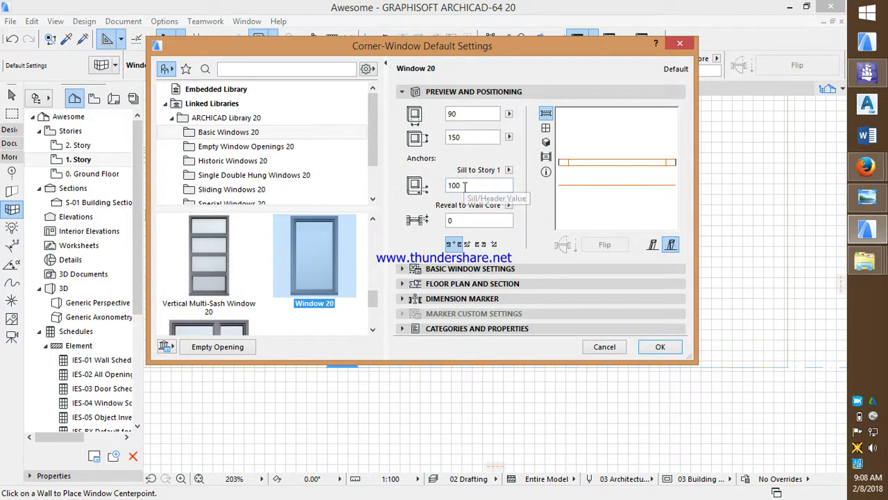
double_click(466, 114)
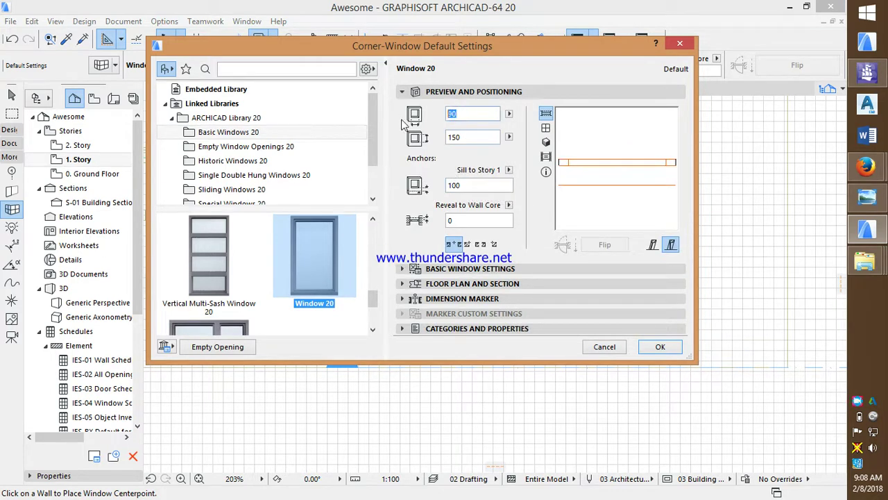
left_click(487, 112)
left_click(470, 183)
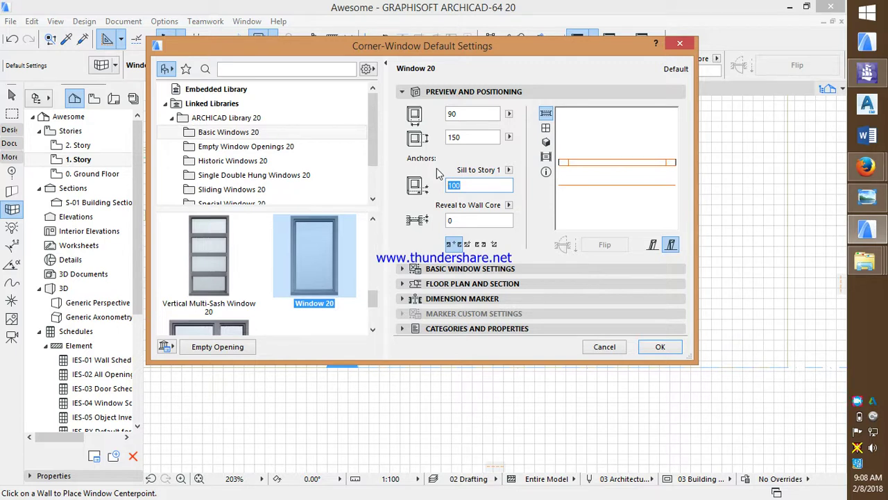
left_click(489, 186)
left_click(488, 269)
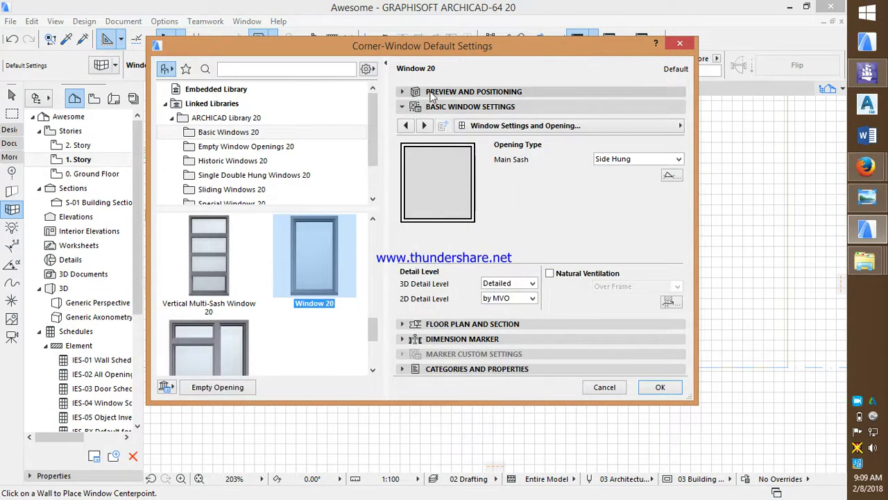
left_click(430, 94)
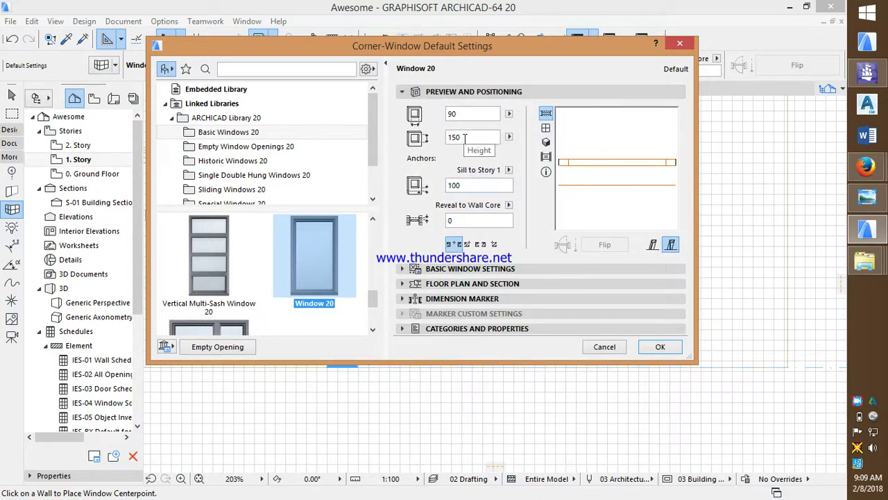
Set the corner window's height to 70 and its width to 120
left_click(463, 136)
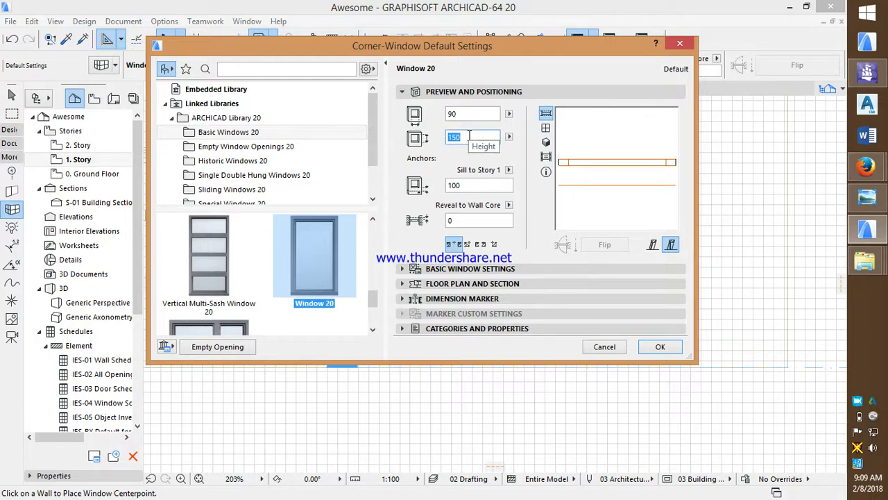
type("70")
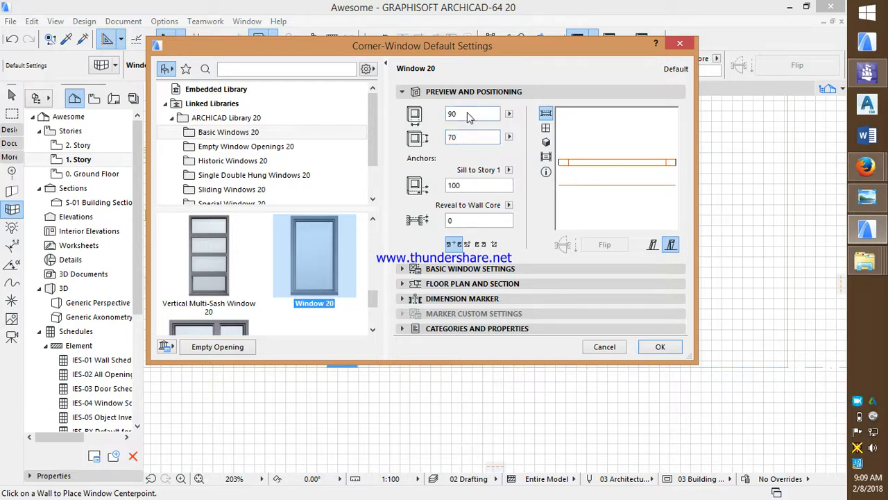
key("shift+Tab")
type("120")
Place the 120×70 corner window at the bottom-right wall corner and set its opening direction
left_click(661, 348)
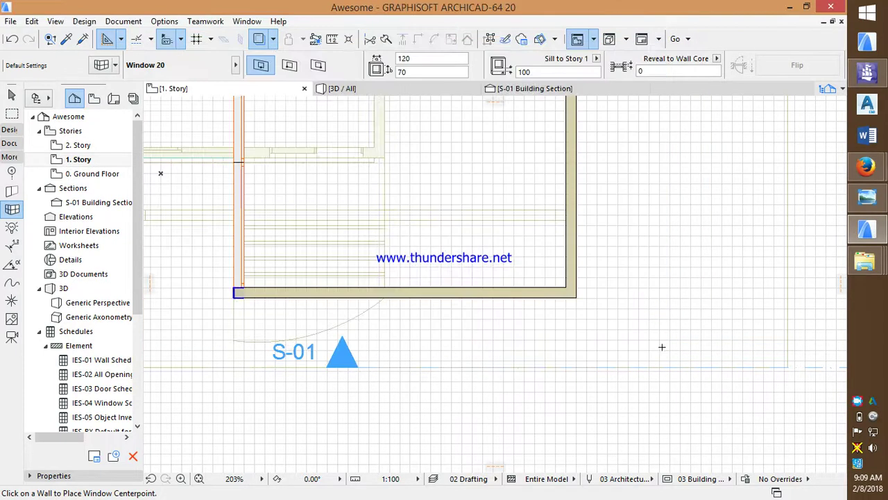
left_click(567, 286)
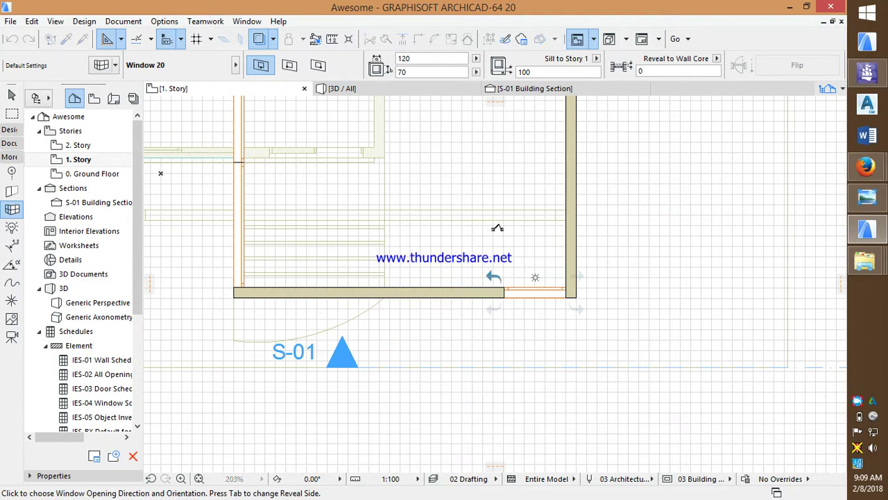
left_click(497, 228)
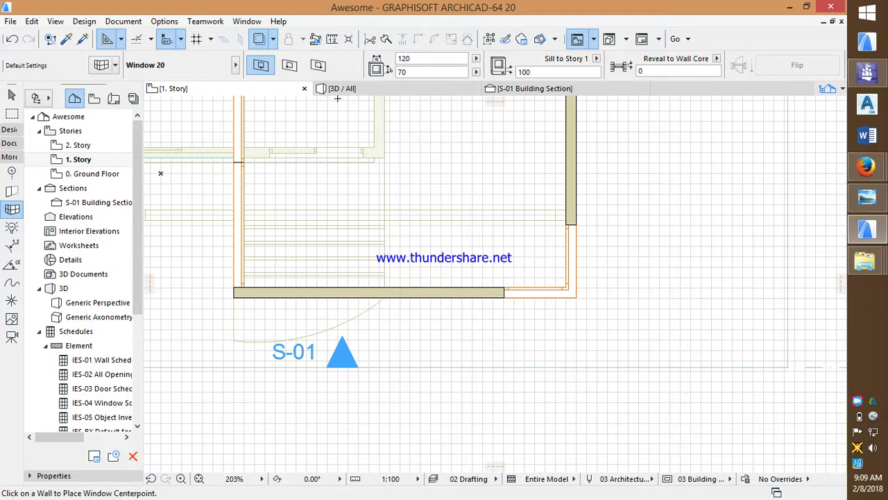
right_click(417, 123)
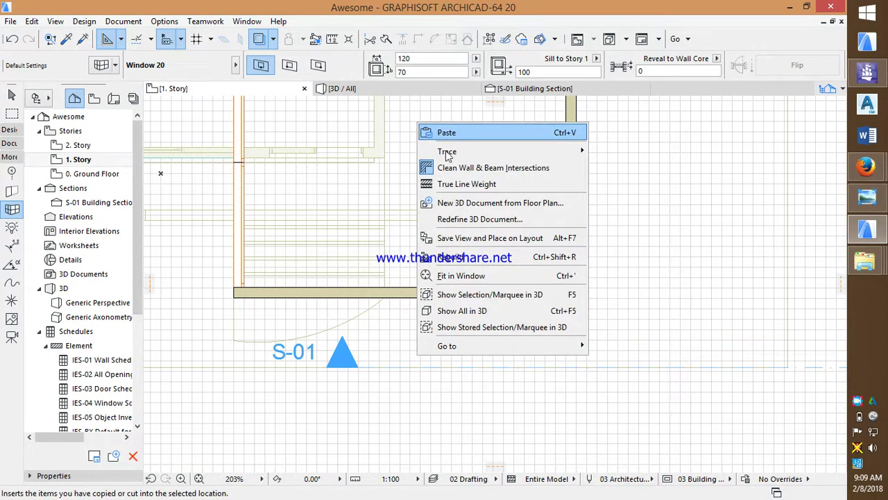
left_click(474, 310)
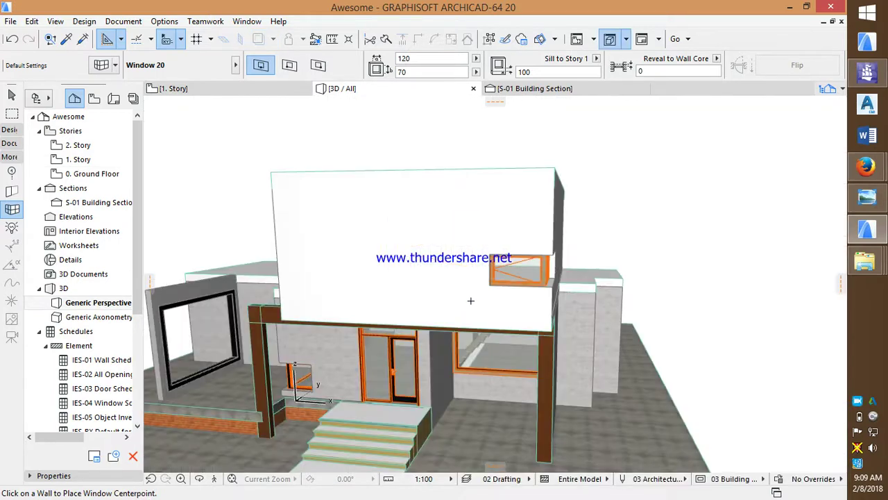
scroll(576, 279, "up", 5)
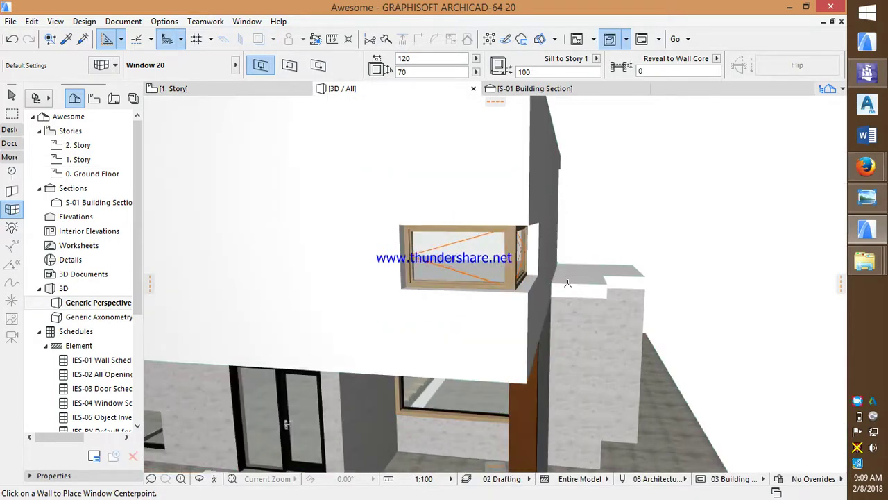
left_click(228, 92)
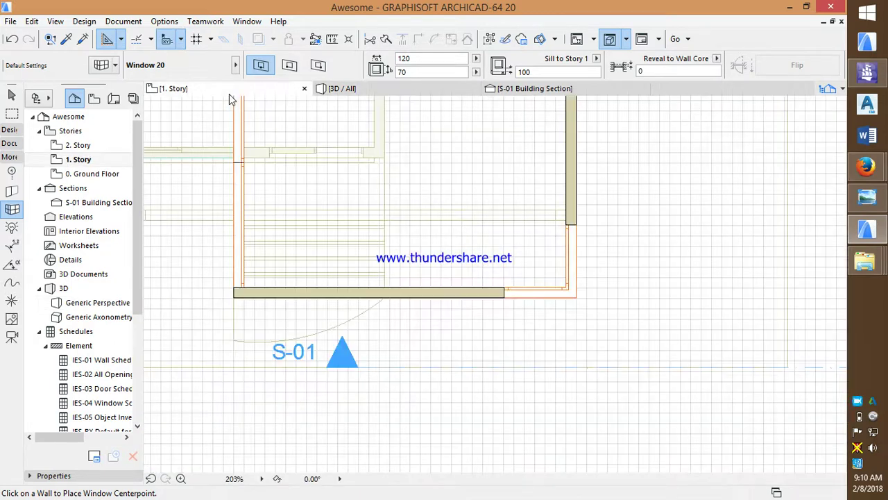
Stretch one end of the corner window 300 along its wall
left_click(567, 232)
scroll(556, 229, "down", 3)
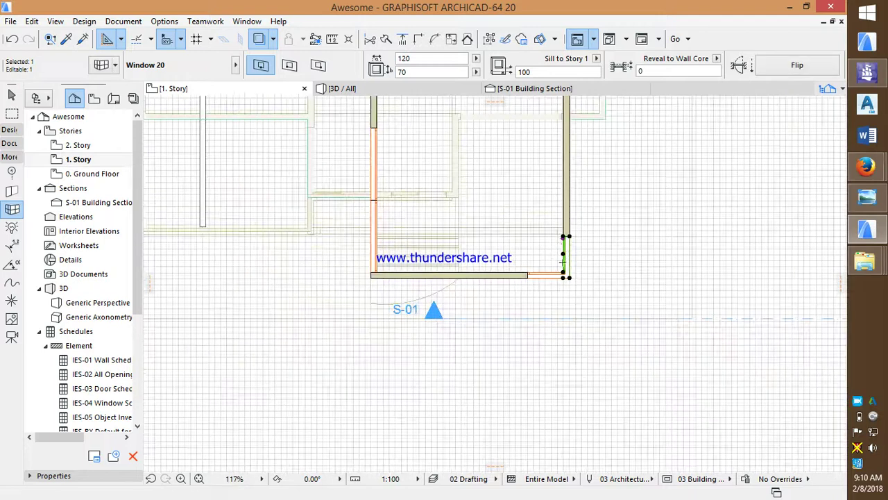
left_click(564, 237)
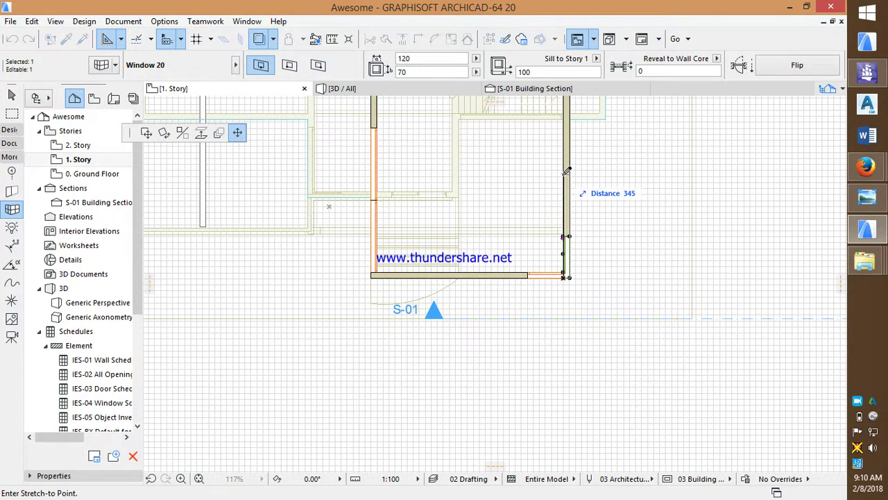
type("30")
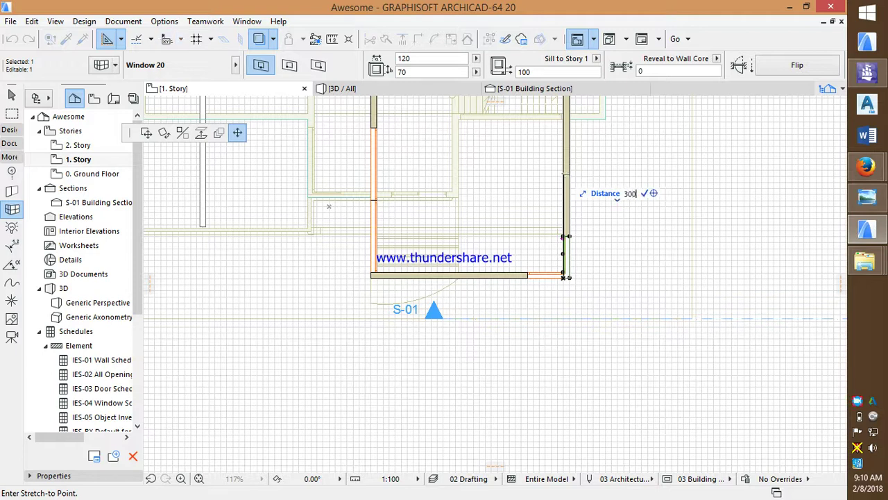
type("0")
key("Return")
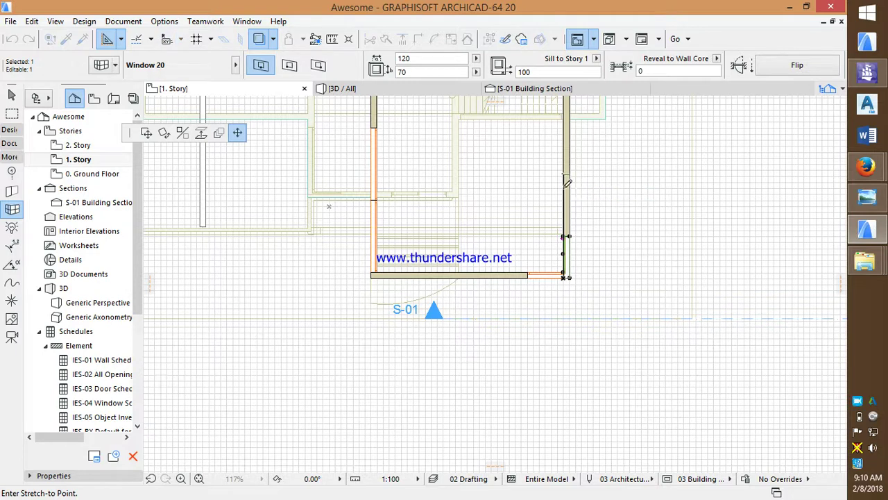
Stretch the window's bottom leg 200 leftward along the bottom wall
scroll(540, 290, "up", 3)
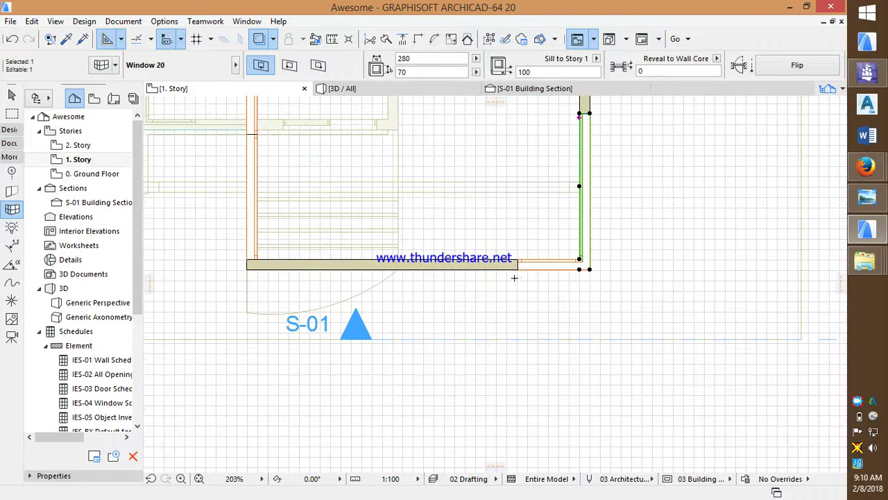
right_click(519, 272)
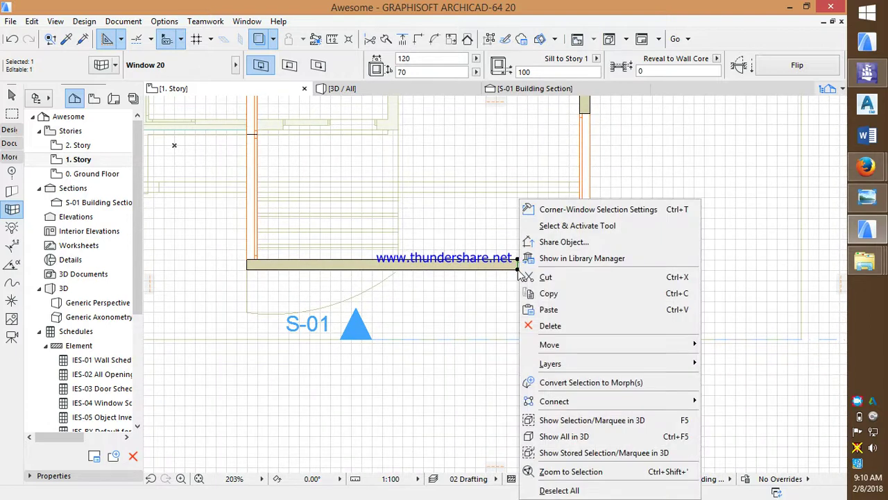
left_click(519, 272)
left_click(518, 260)
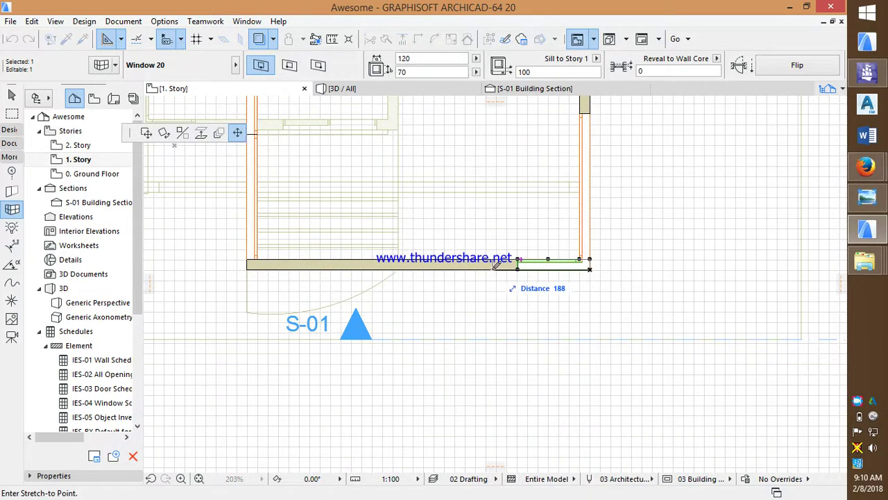
type("200")
key("Return")
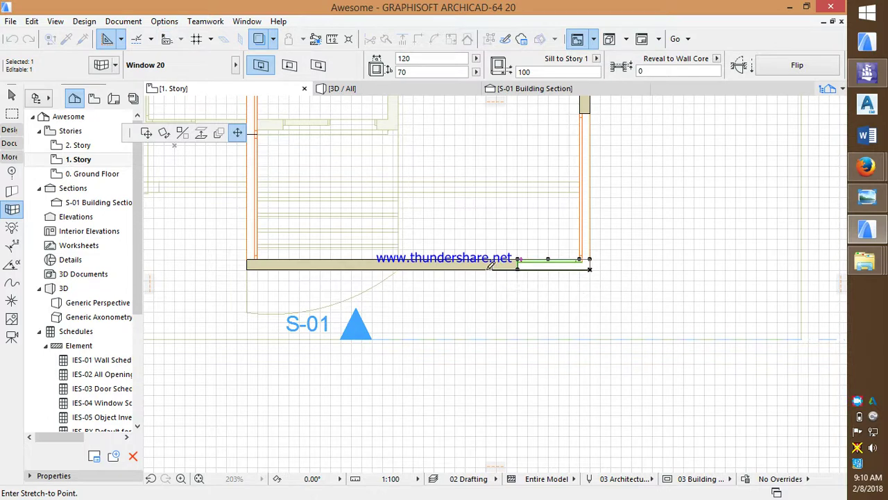
left_click(487, 264)
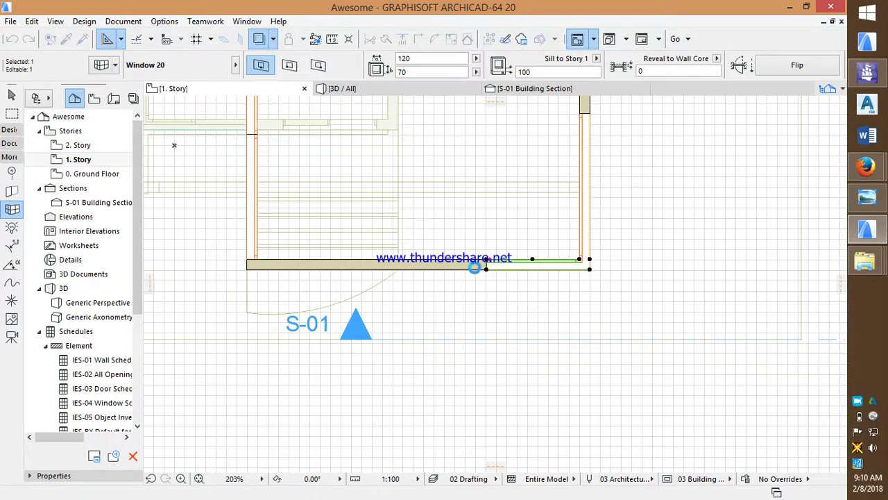
left_click(101, 66)
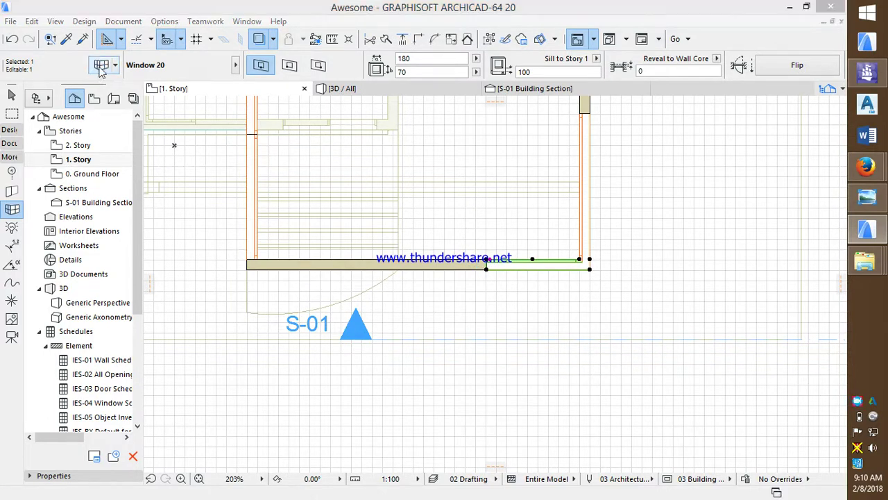
Make the corner window's sash Divided with 3 Horizontally Lower panes
left_click(535, 275)
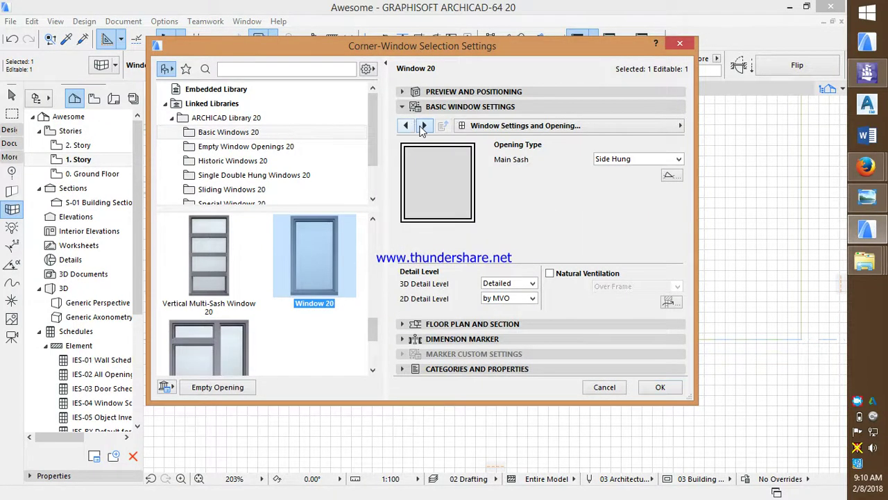
left_click(423, 127)
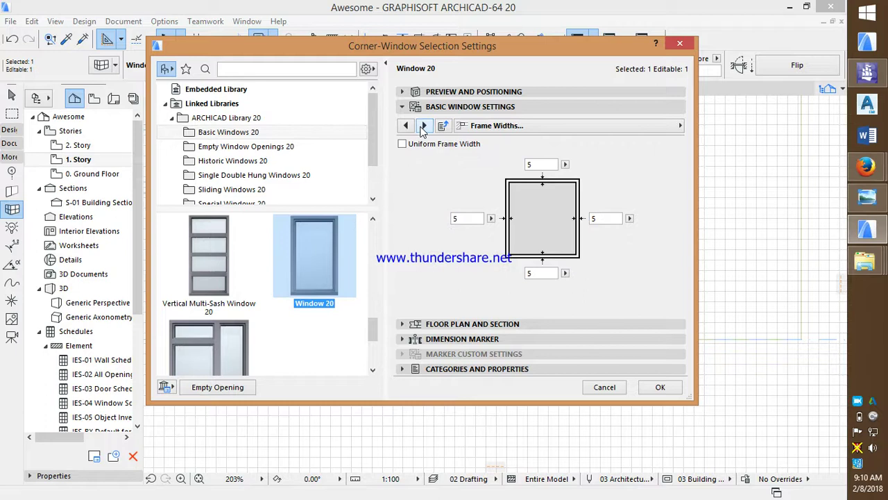
left_click(423, 125)
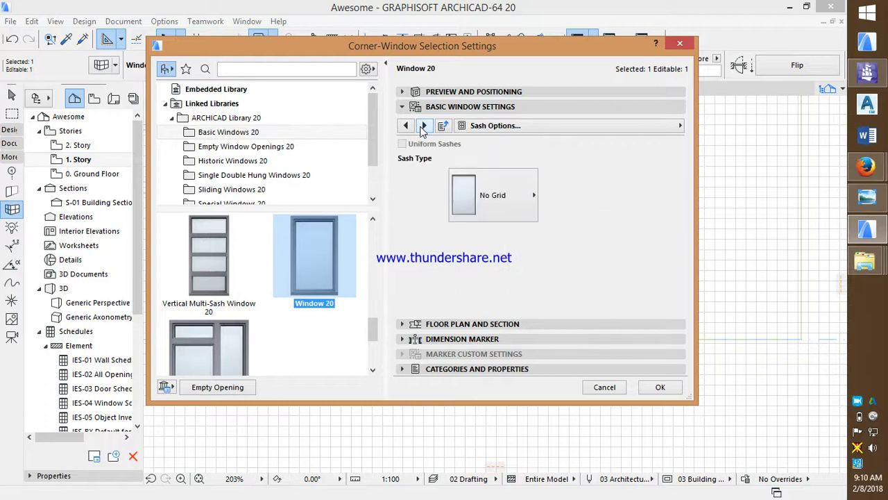
left_click(464, 193)
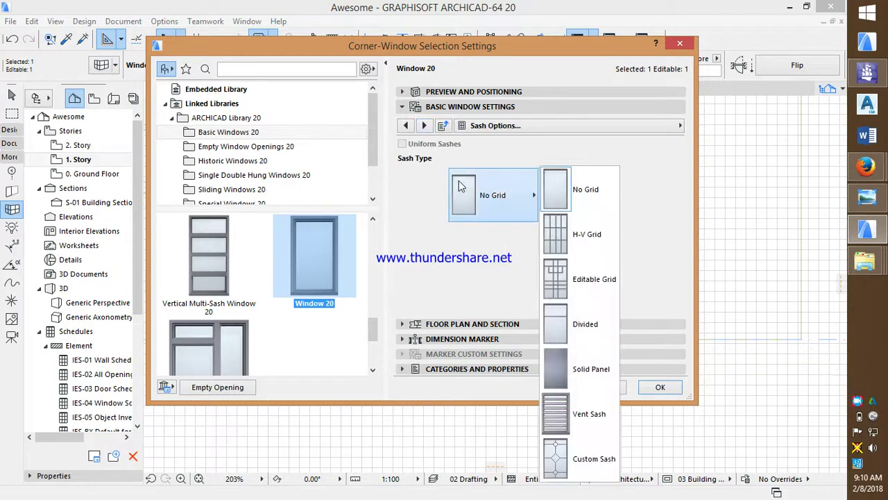
left_click(555, 317)
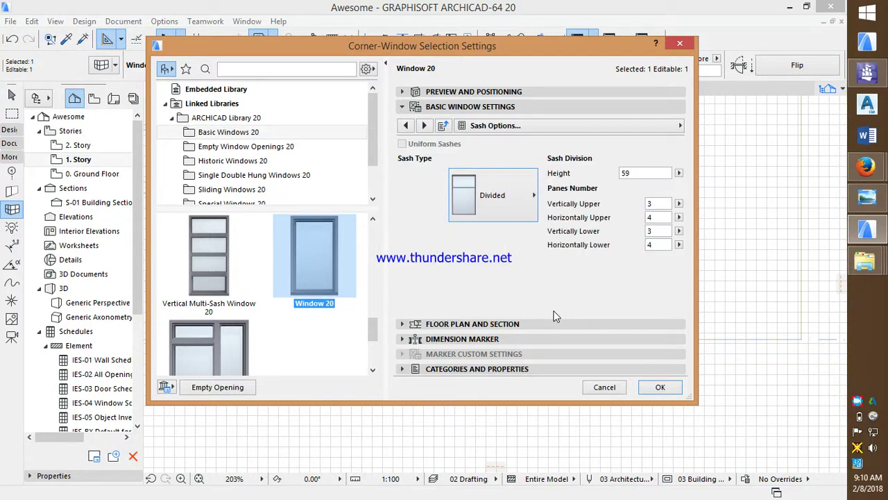
double_click(653, 246)
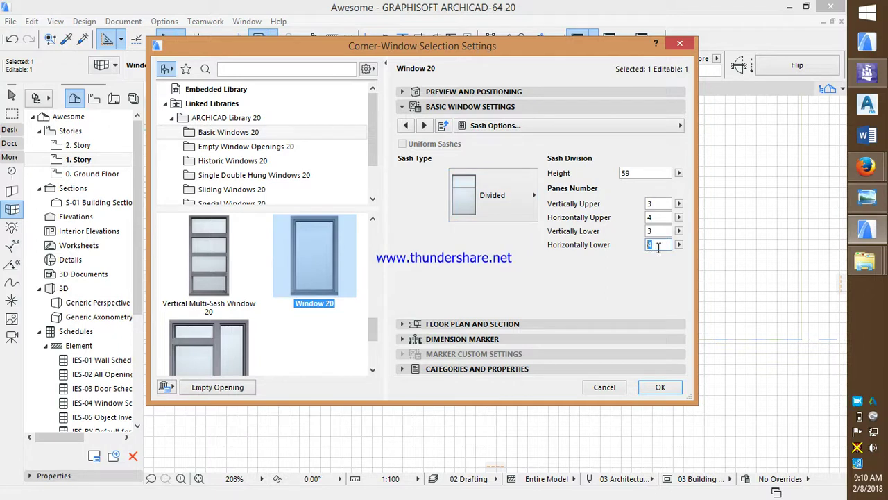
type("3")
left_click(428, 125)
Override model view options for 3D opening lines, turning the window's opening line off
left_click(425, 126)
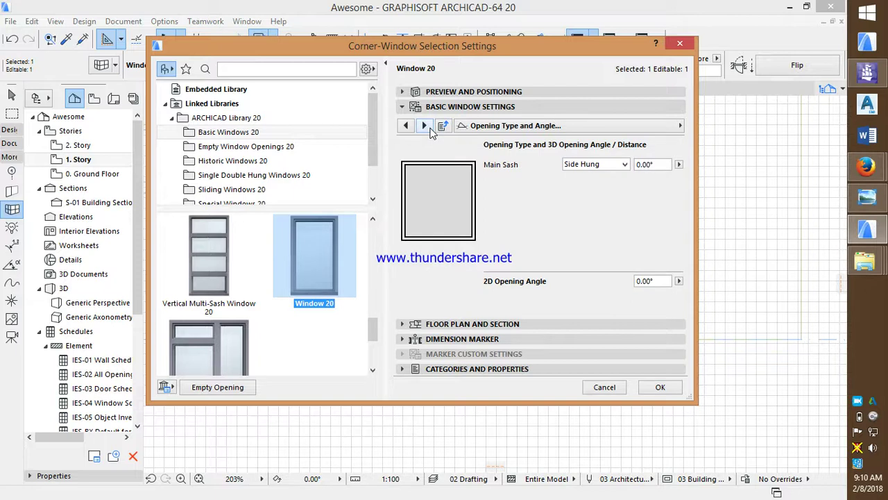
left_click(425, 125)
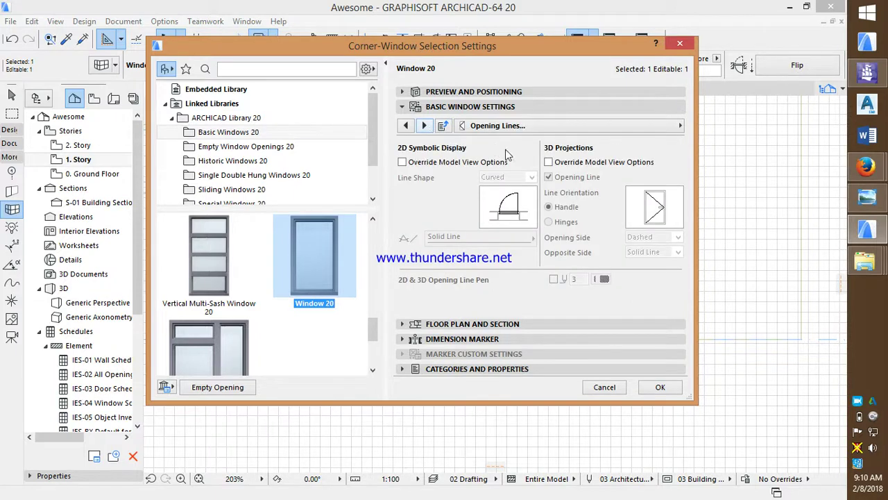
left_click(549, 164)
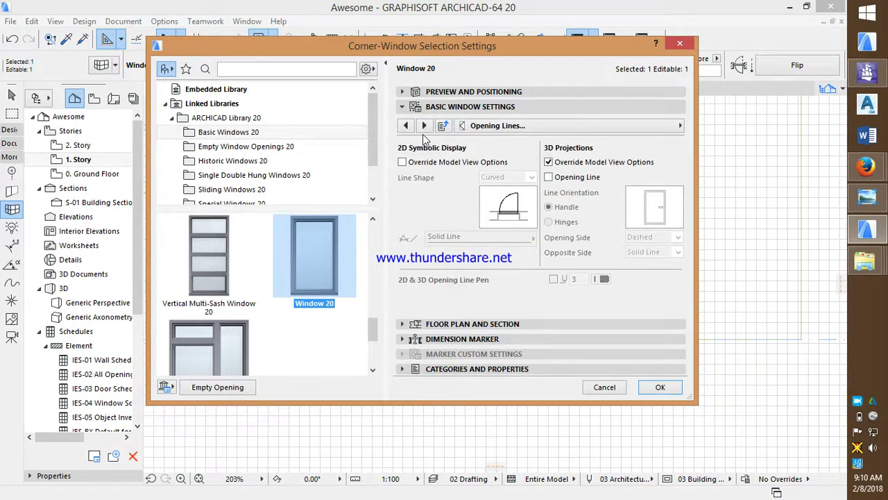
left_click(424, 126)
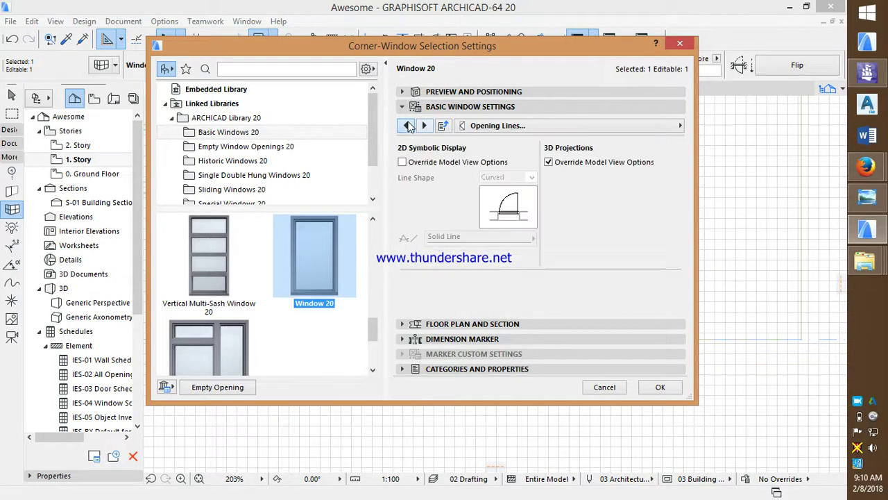
left_click(407, 126)
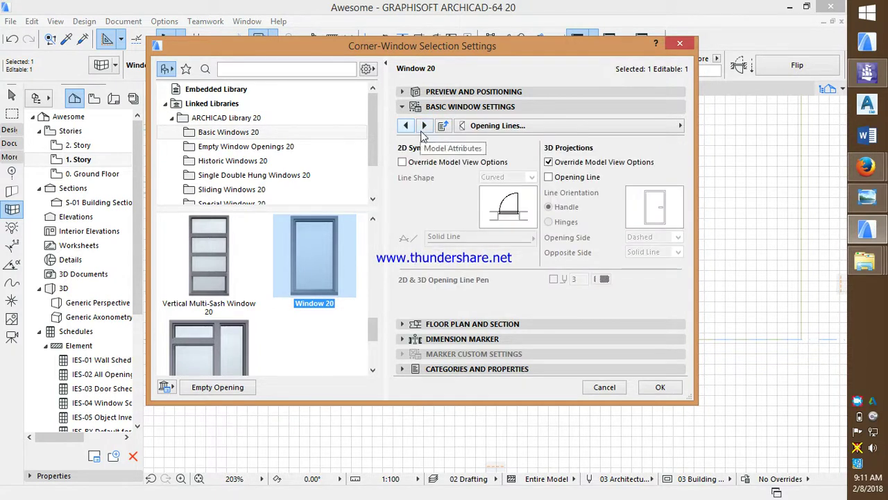
Set the outside and inside frame and sash surfaces to Paint - Ivory Black
left_click(424, 126)
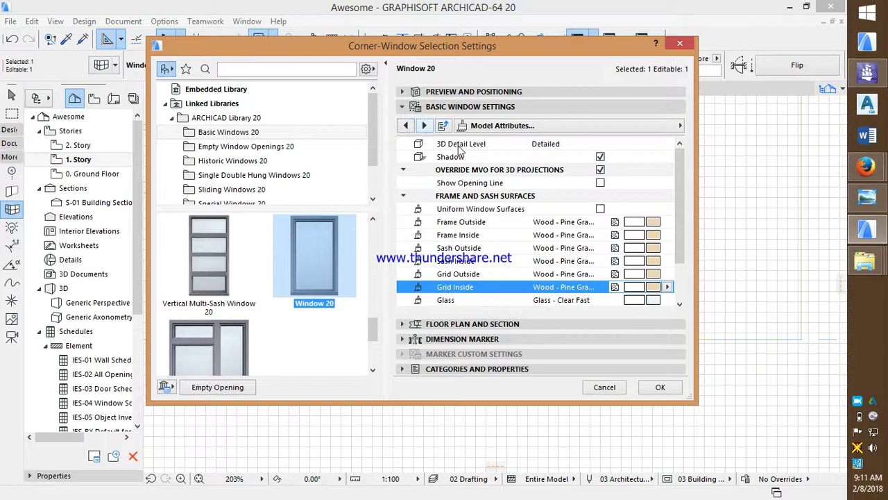
left_click_drag(683, 193, 676, 213)
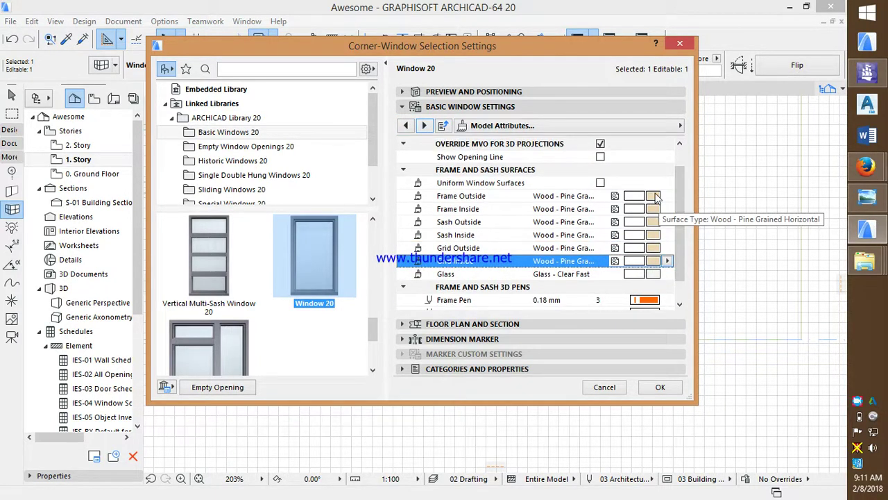
left_click(653, 197)
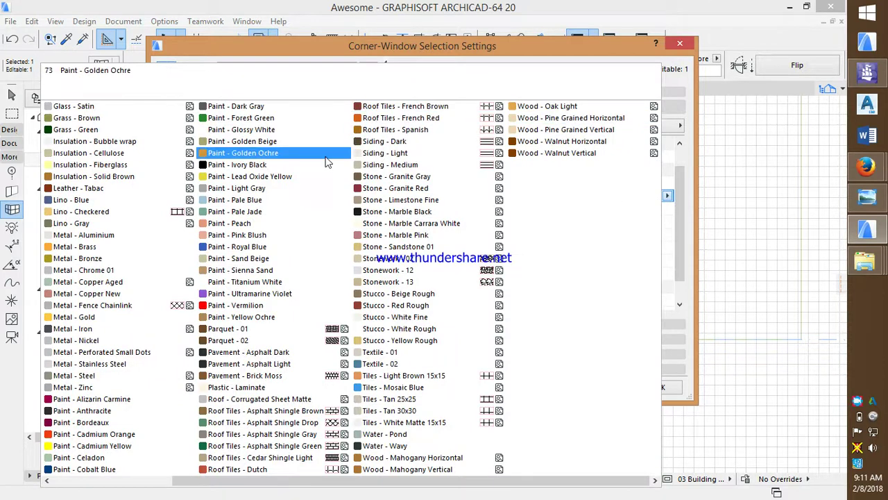
left_click(234, 168)
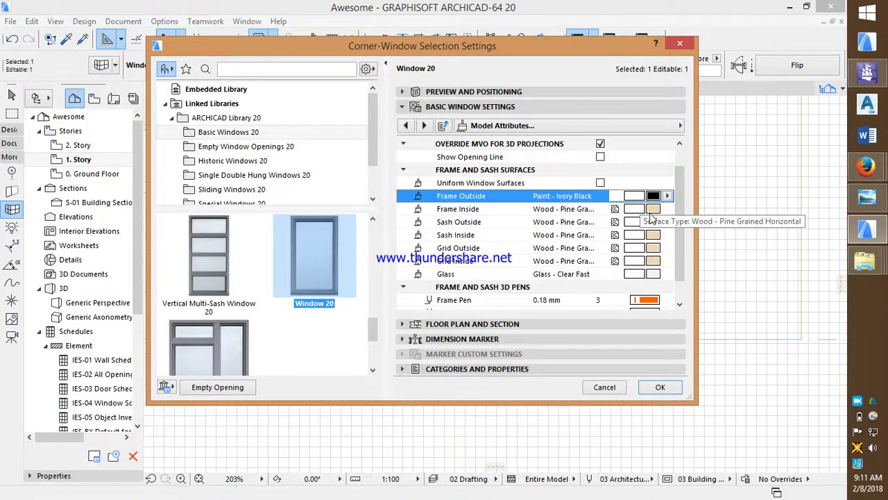
left_click(654, 209)
left_click(261, 168)
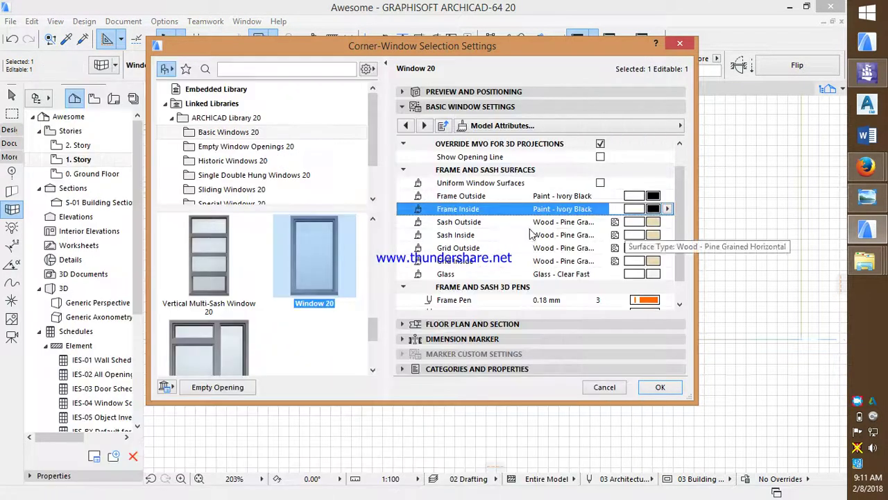
left_click(615, 223)
left_click(653, 222)
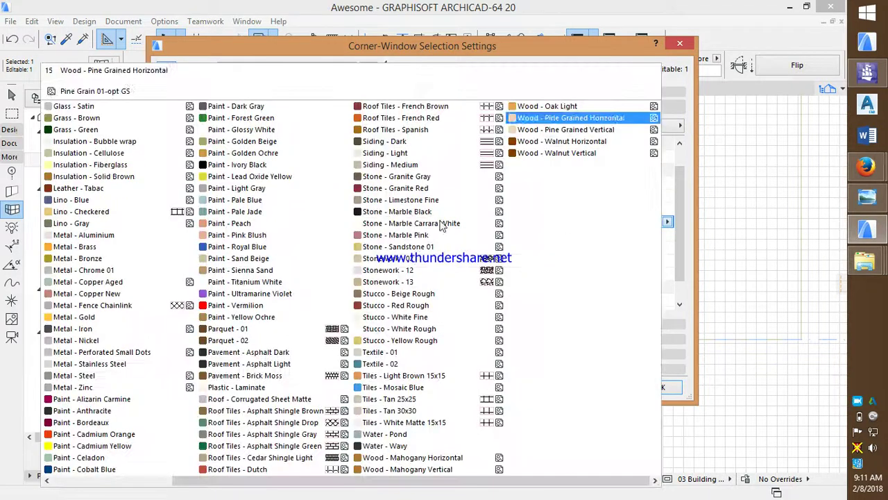
left_click(270, 166)
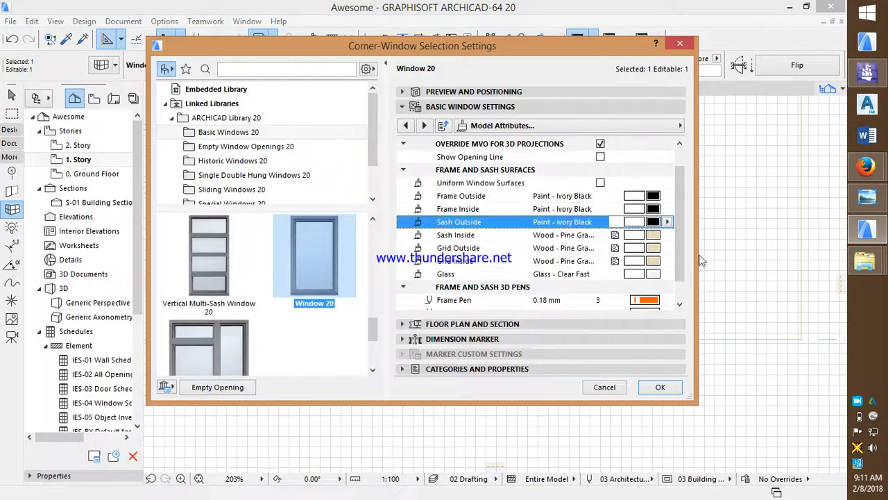
left_click(653, 234)
left_click(265, 174)
Set both grid surfaces to Paint - Ivory Black, keeping Glass - Clear Fast
left_click(654, 248)
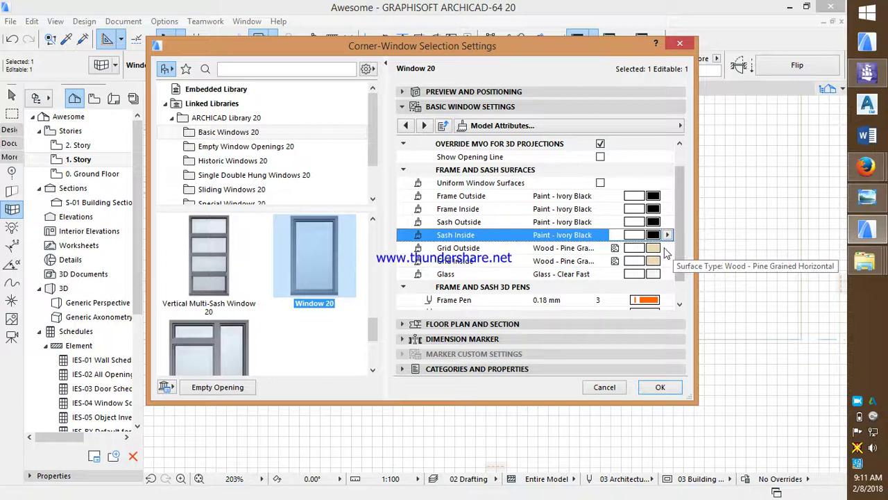
left_click(653, 248)
left_click(265, 168)
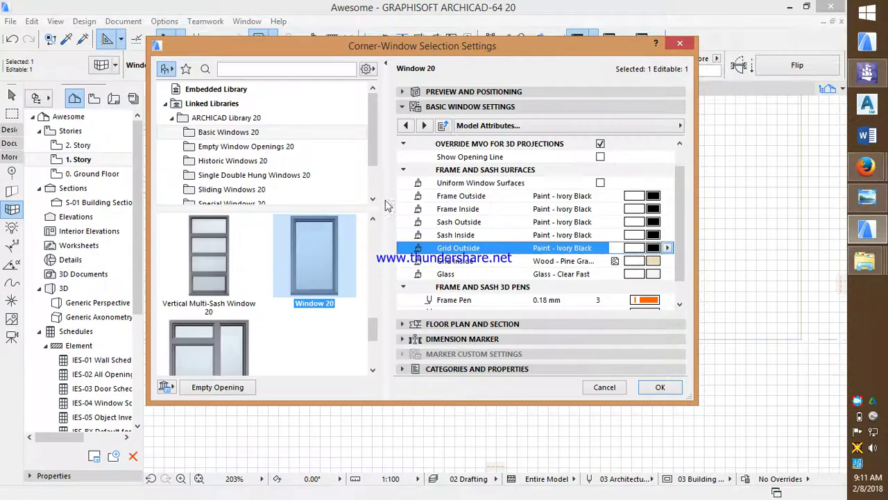
left_click(653, 261)
left_click(267, 169)
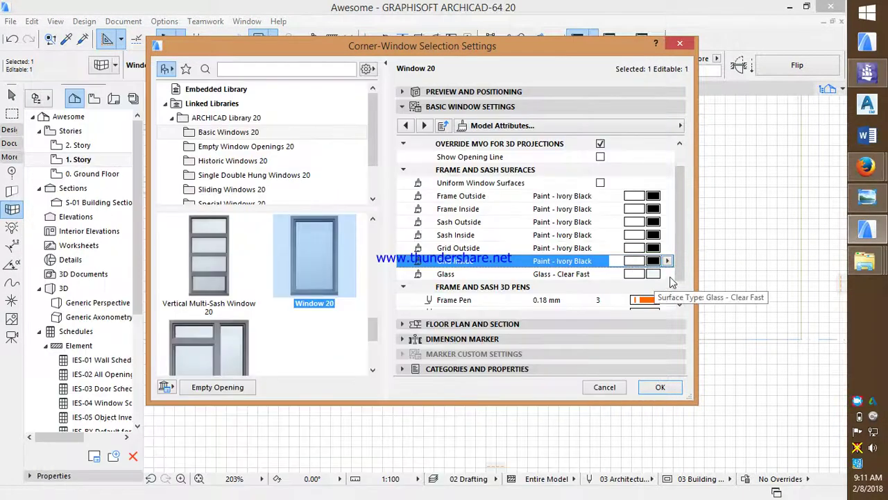
scroll(684, 262, "down", 1)
left_click(652, 262)
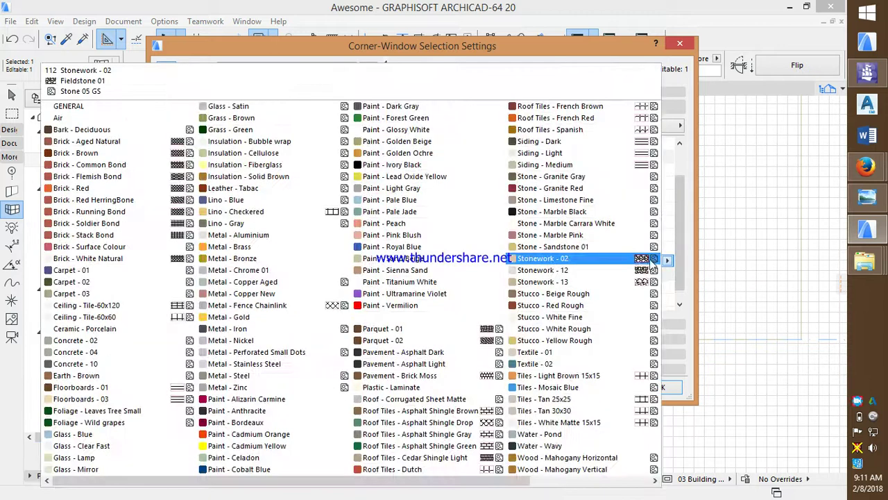
left_click(694, 272)
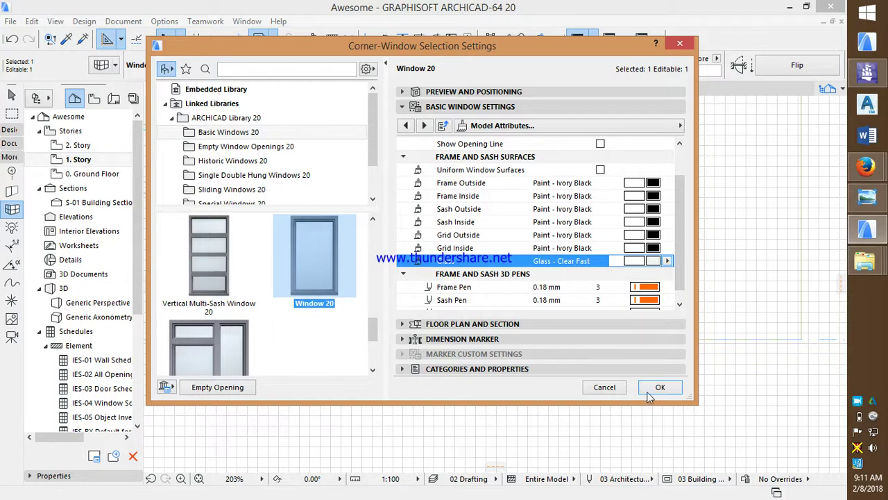
left_click(455, 93)
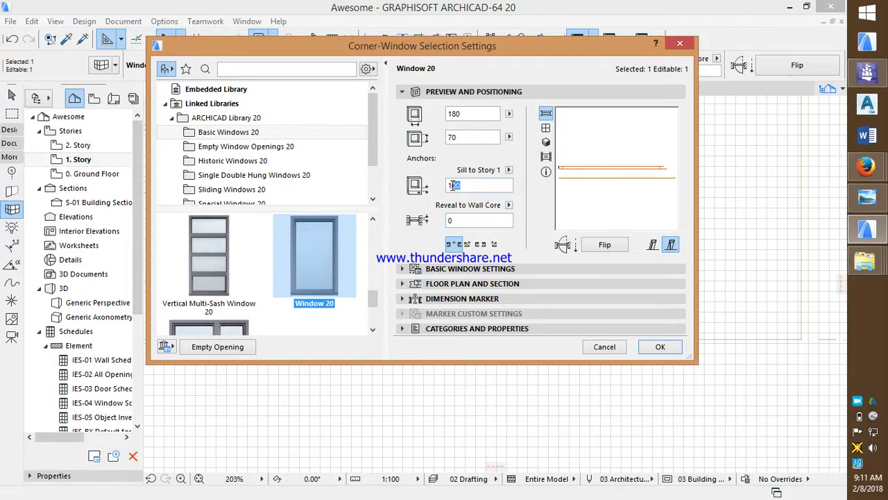
Enter a 200 sill height and apply the corner window settings
type("2")
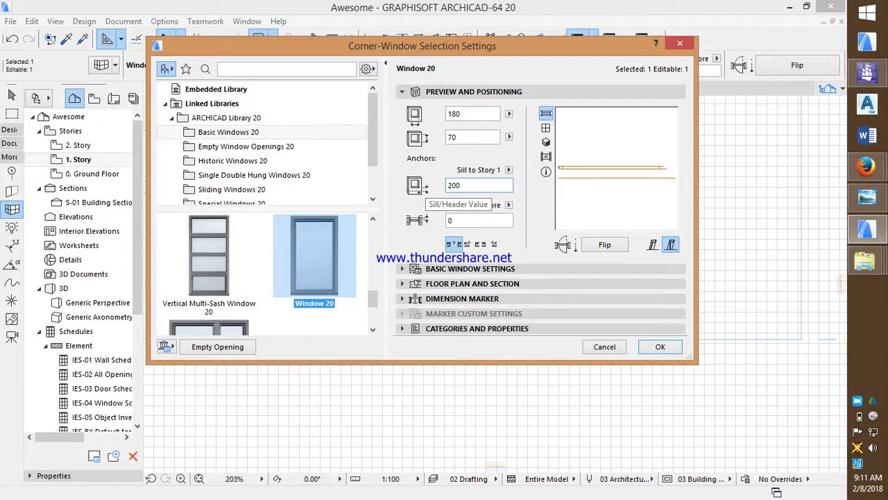
key("Return")
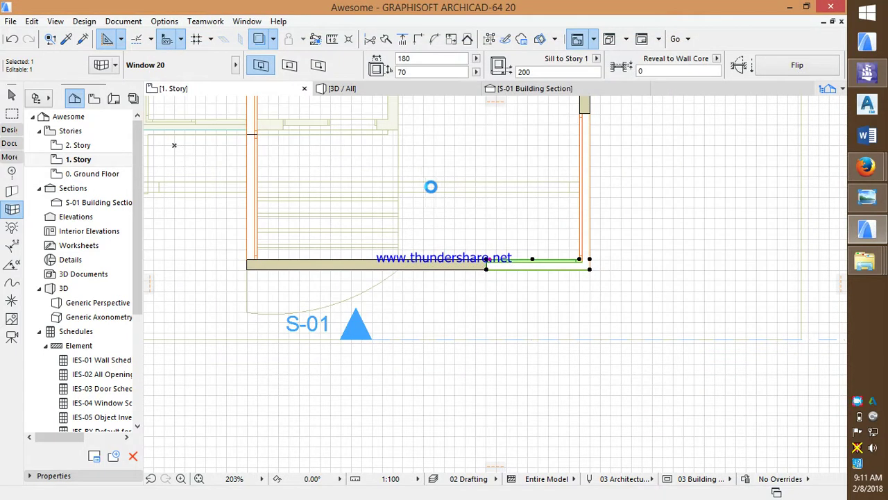
Show the selected Ivory Black corner window in 3D, then zoom out and orbit to view the whole house from above
right_click(468, 179)
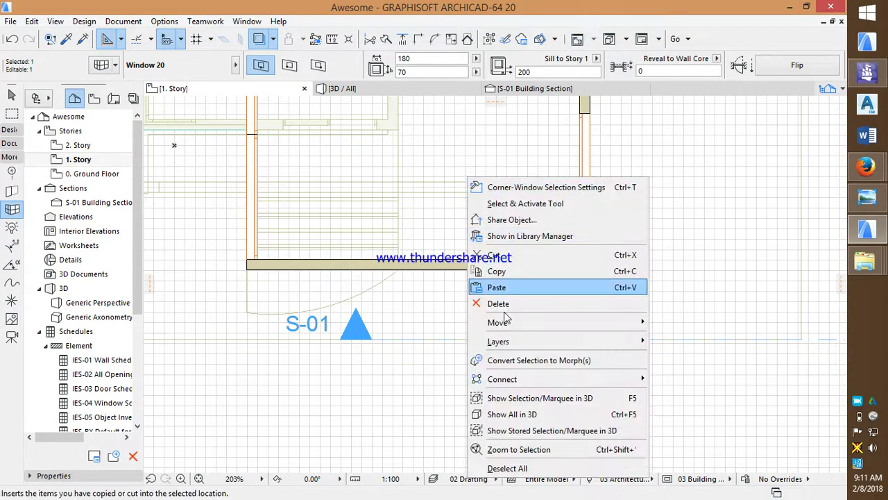
left_click(503, 399)
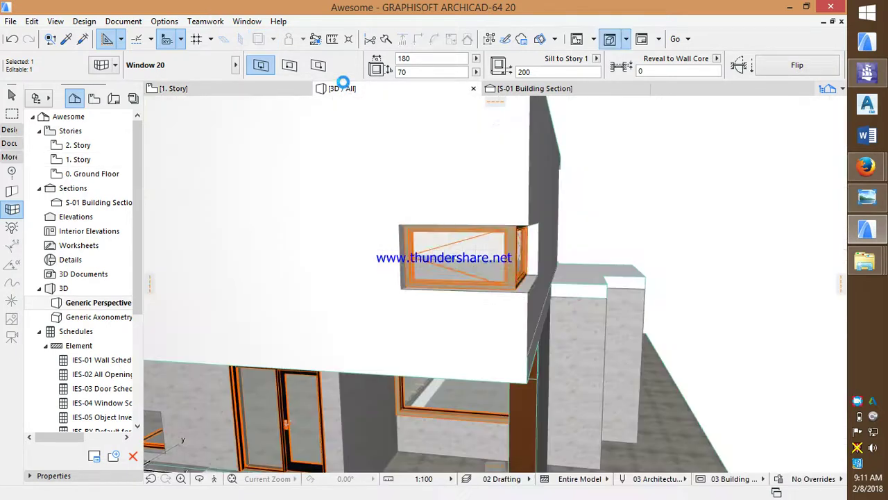
key("Escape")
scroll(569, 322, "down", 5)
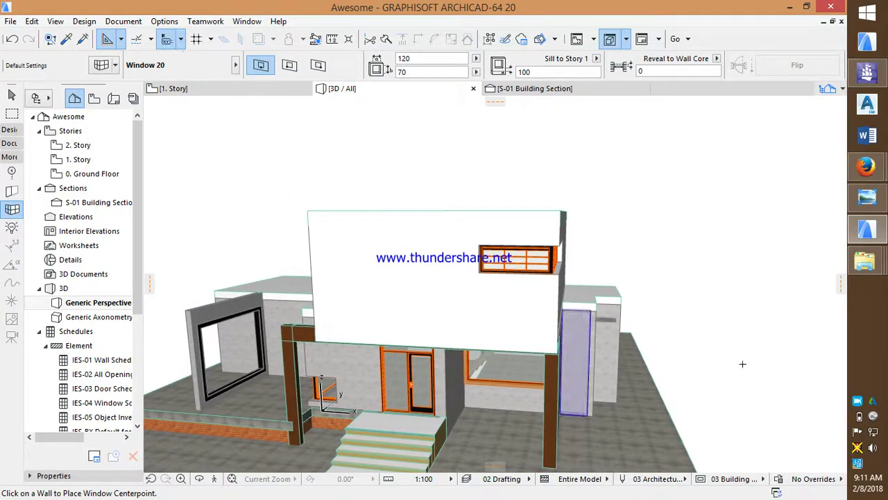
left_click(858, 402)
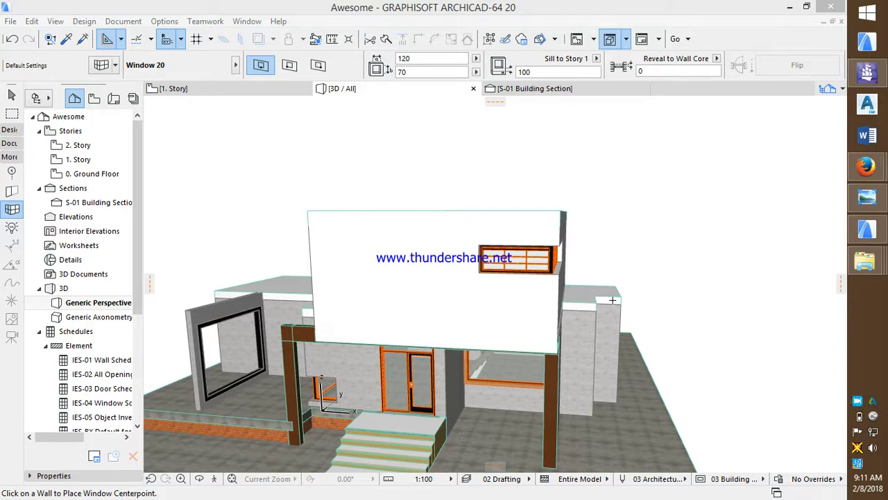
left_click(211, 86)
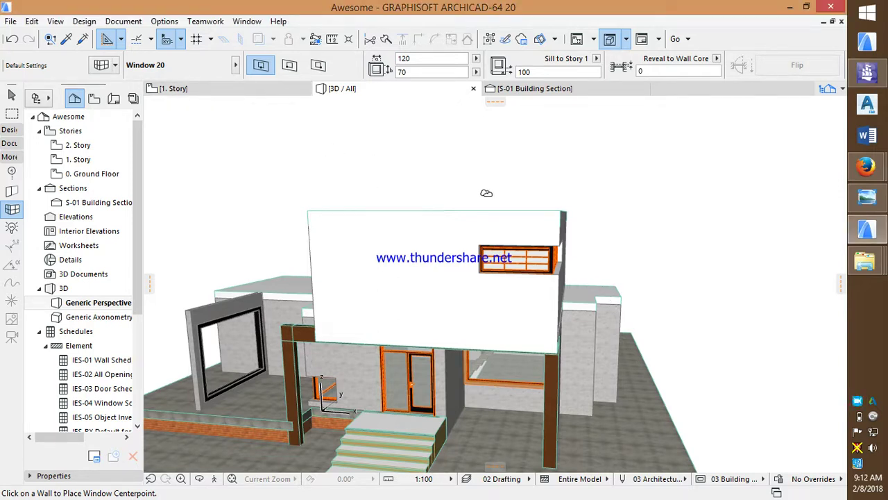
middle_click_drag(433, 172, 608, 177, "shift")
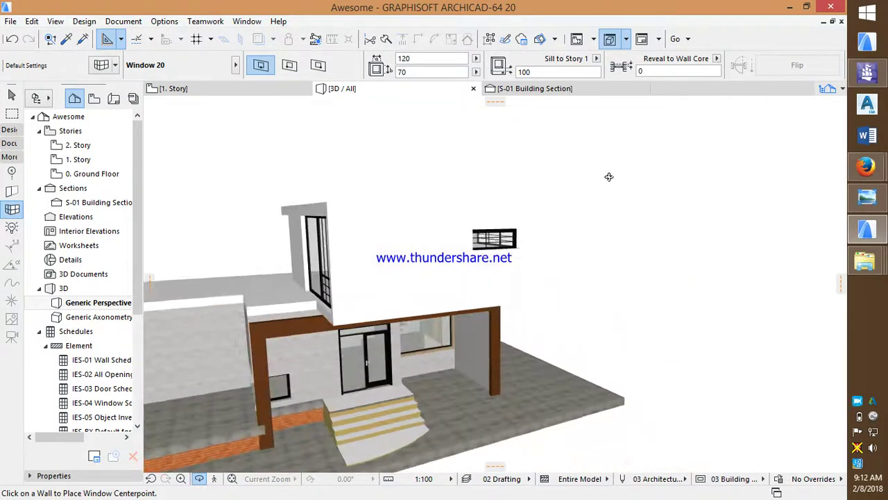